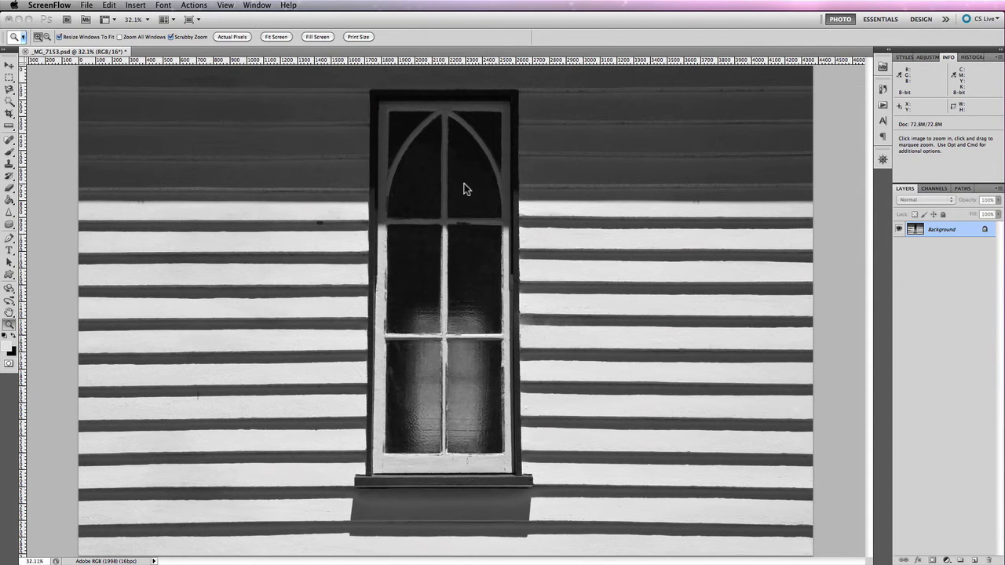
- Switch from the Lasso tool to the Magnetic Lasso in the Tools panel flyout
click(10, 91)
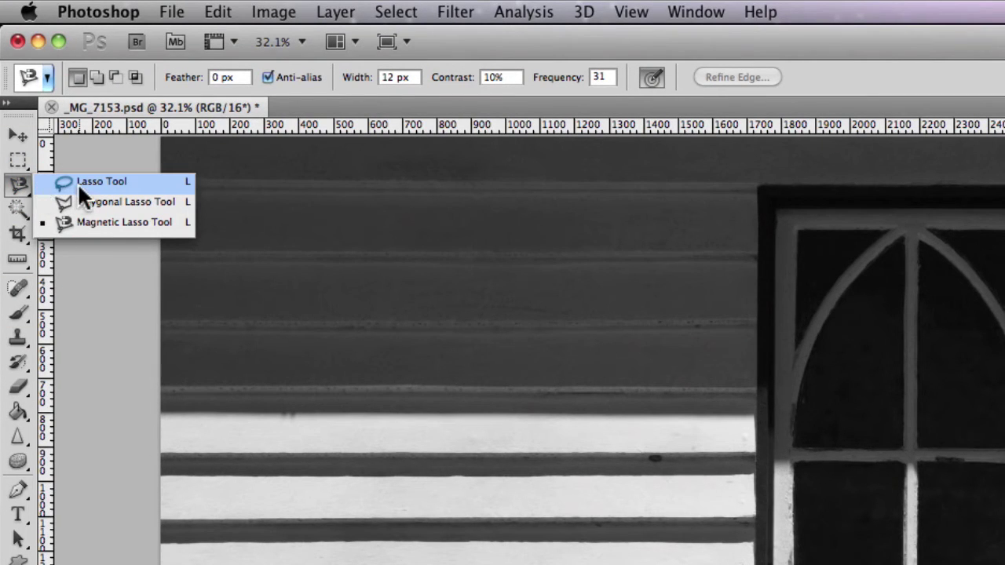
click(155, 222)
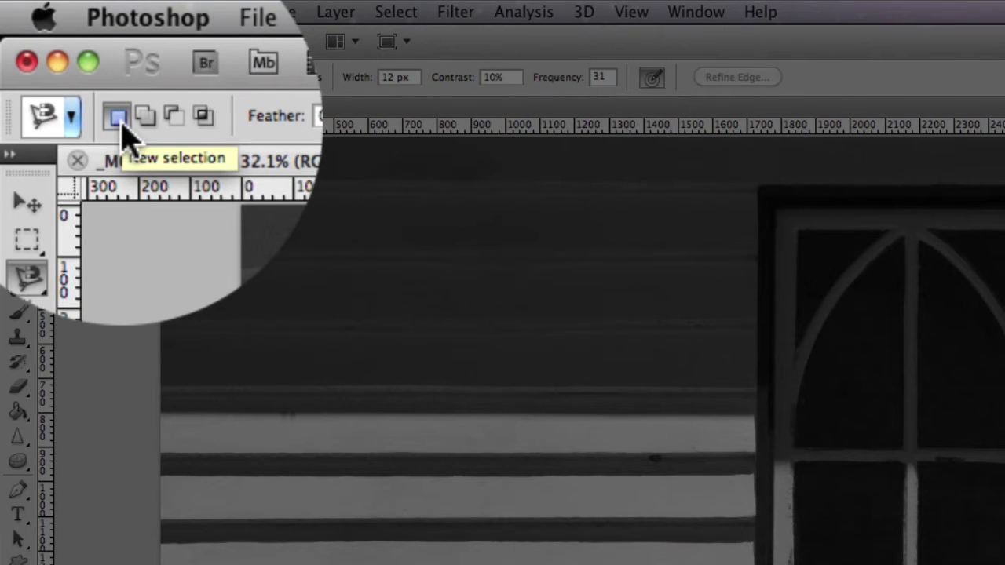
click(147, 126)
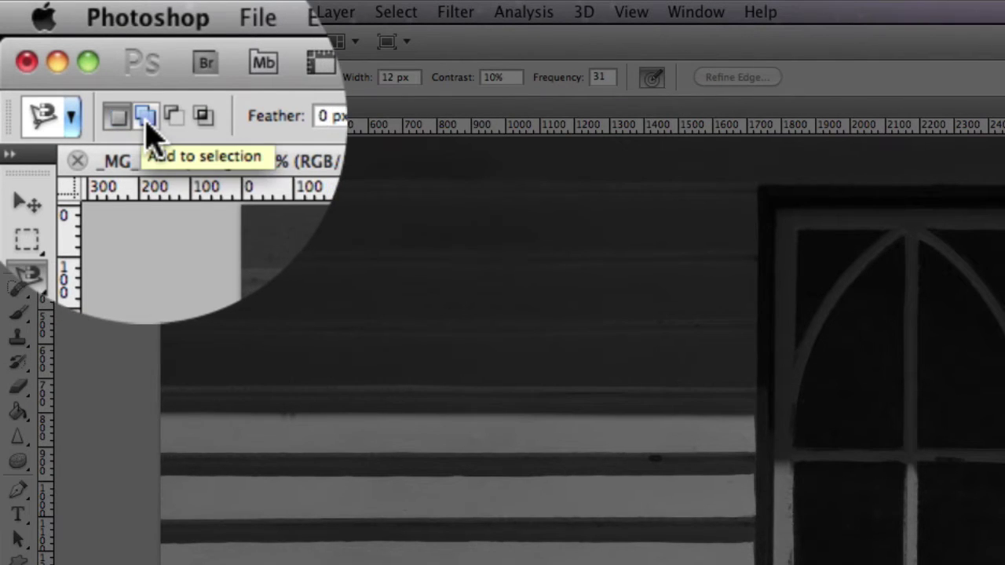
click(174, 126)
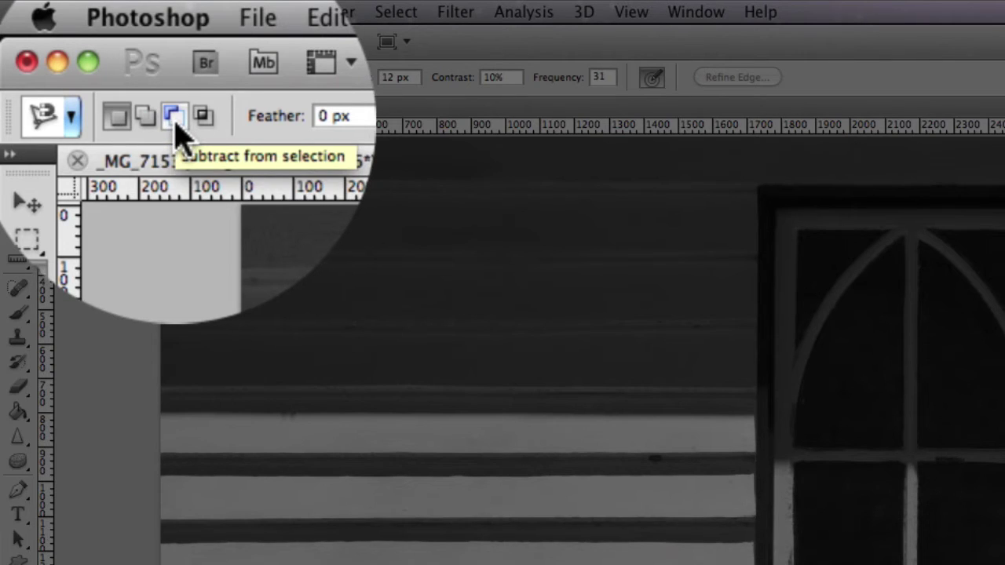
click(199, 122)
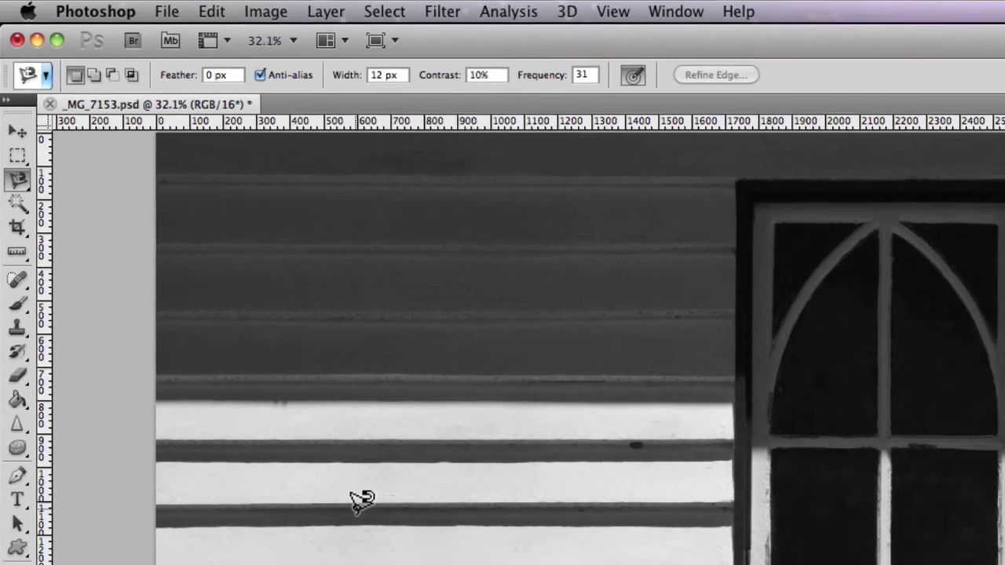
- Trace a magnetic-lasso selection on the siding, then add an extra area below it
mouse_move(238, 379)
mouse_down()
mouse_move(225, 178)
mouse_move(433, 288)
mouse_move(359, 393)
mouse_move(260, 392)
mouse_move(243, 375)
mouse_up()
click(244, 371)
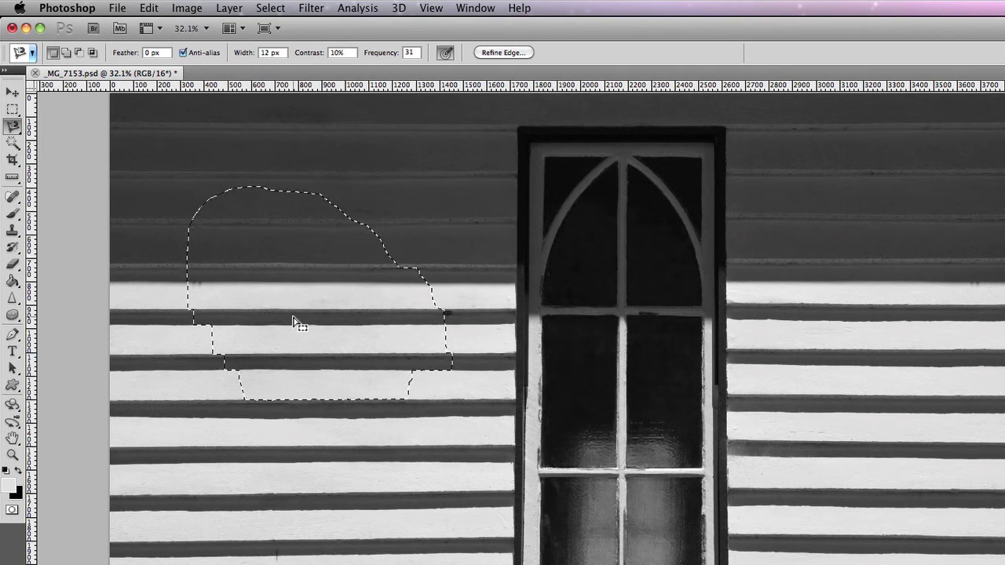
click(67, 52)
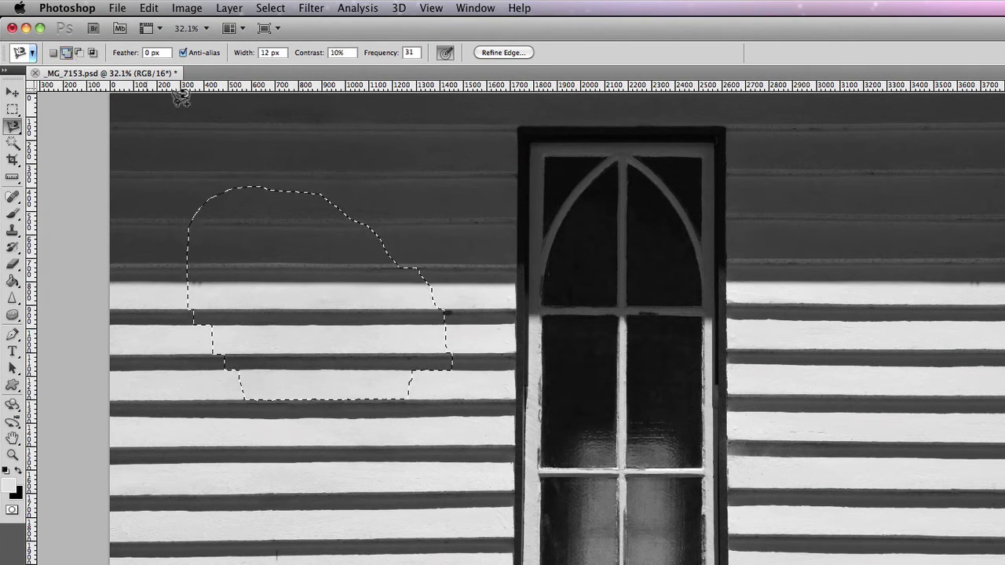
mouse_move(295, 527)
mouse_down()
mouse_move(259, 403)
mouse_move(337, 359)
mouse_move(440, 370)
mouse_move(466, 483)
mouse_move(348, 537)
mouse_move(299, 531)
mouse_up()
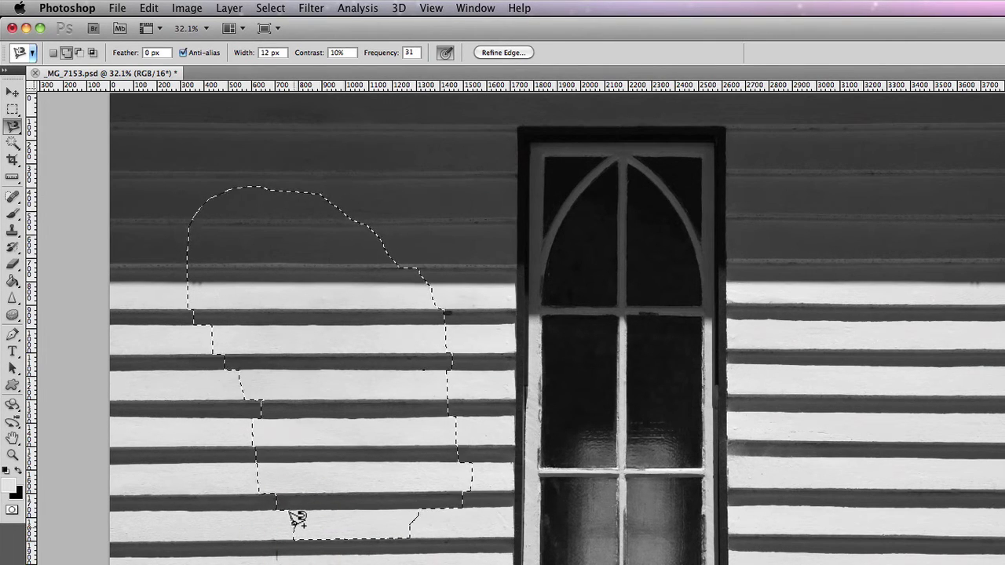
- Subtract a traced lower area from the siding selection
click(80, 53)
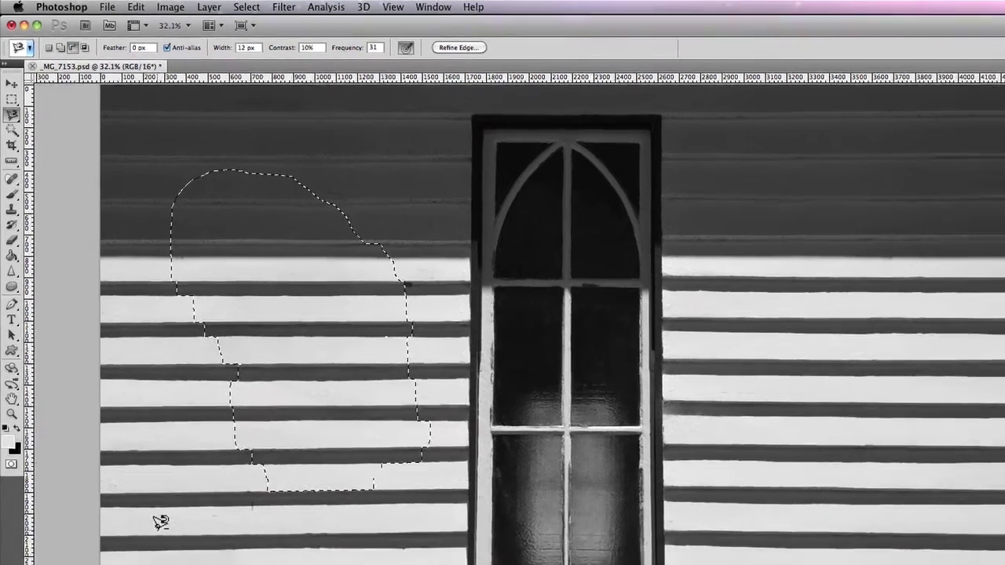
drag(172, 564, 421, 372)
drag(361, 324, 154, 498)
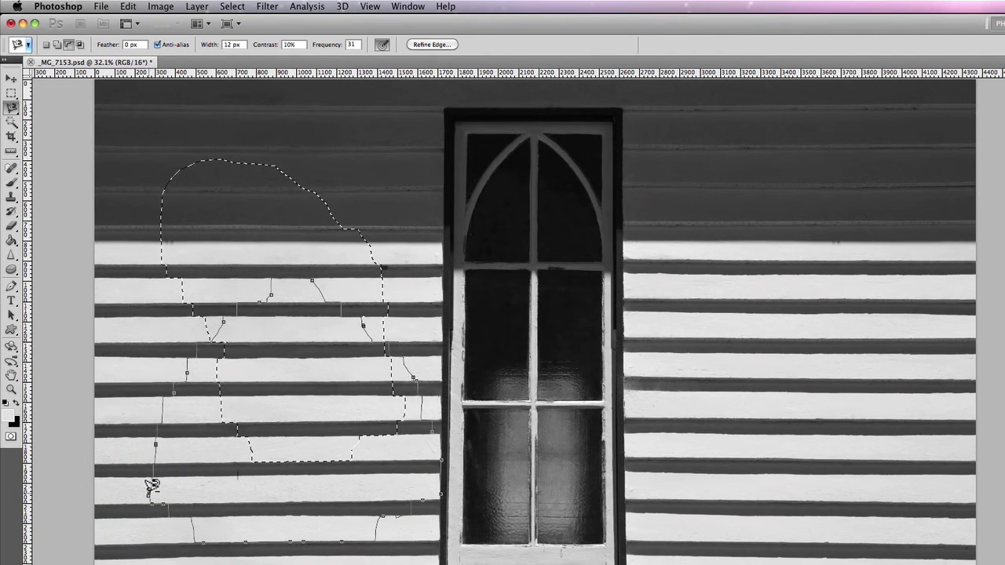
double_click(152, 486)
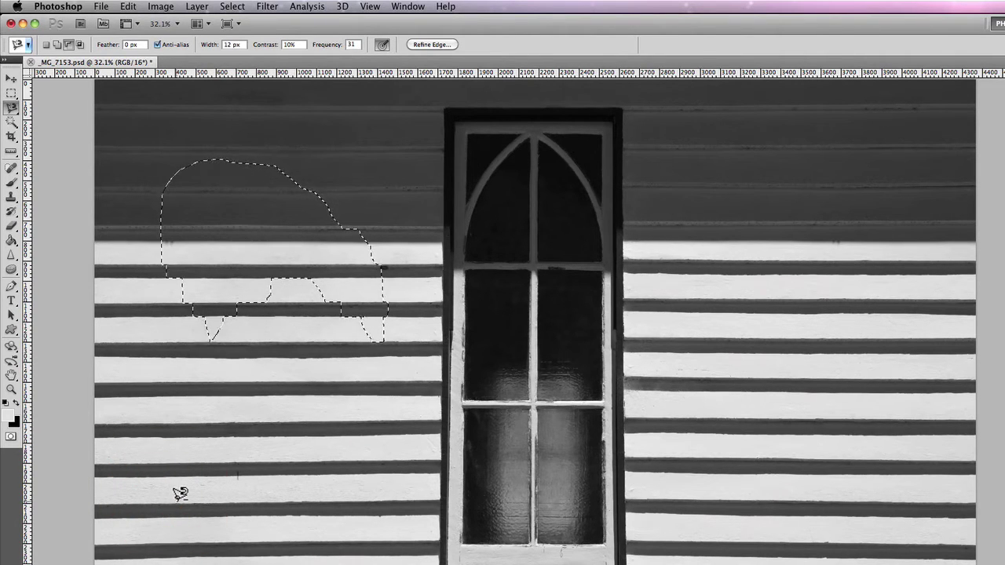
- Intersect the siding selection with a new magnetic-lasso path traced around the siding
click(82, 45)
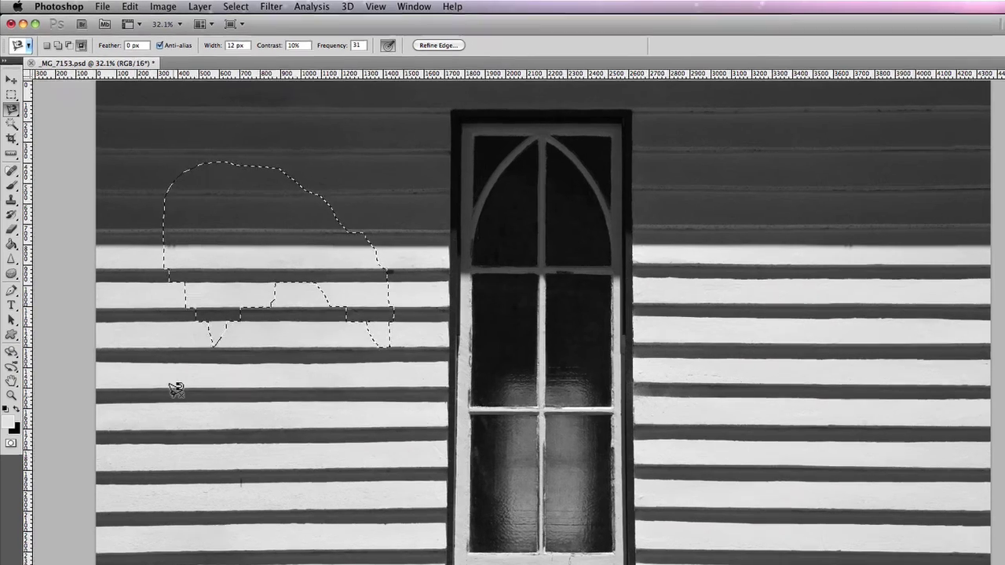
click(163, 383)
drag(206, 308, 300, 269)
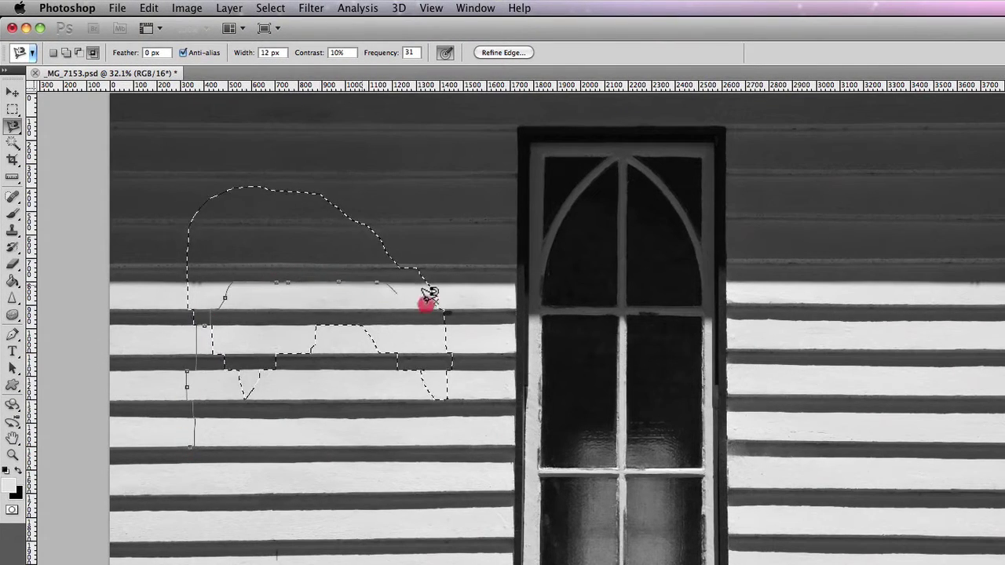
mouse_move(439, 306)
mouse_down()
mouse_move(477, 399)
mouse_move(467, 478)
mouse_up()
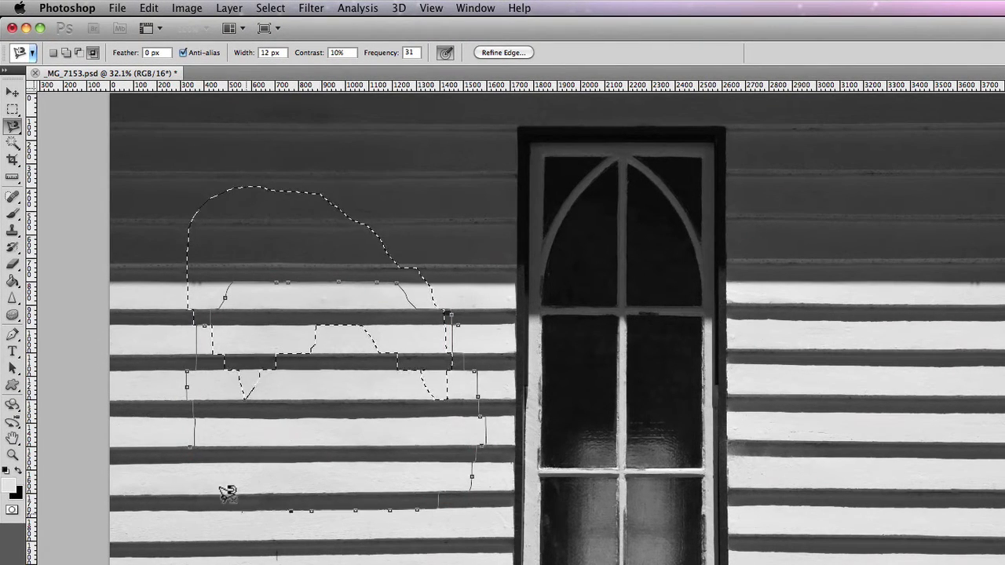
double_click(194, 434)
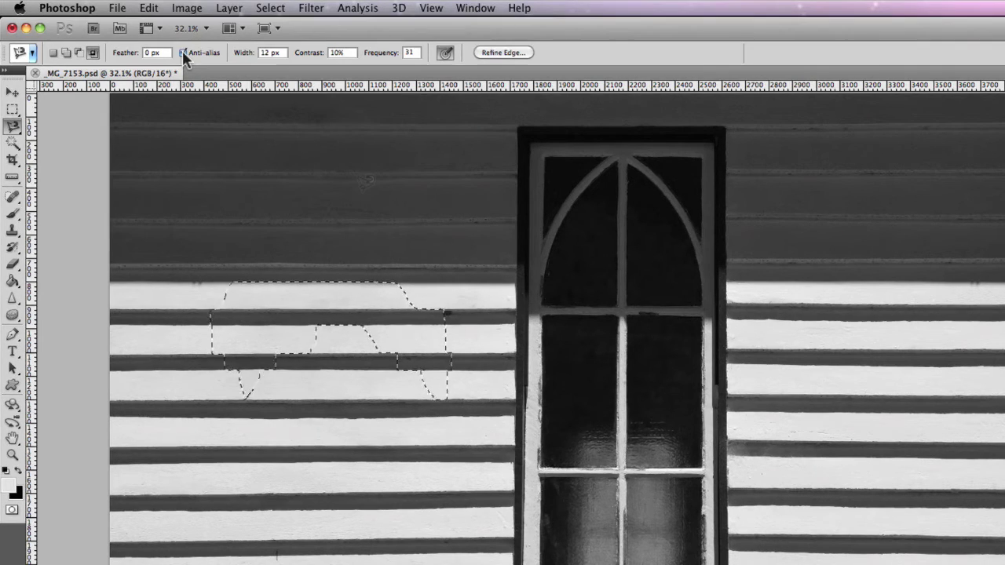
- Deselect everything with Ctrl+D
key(ctrl+d)
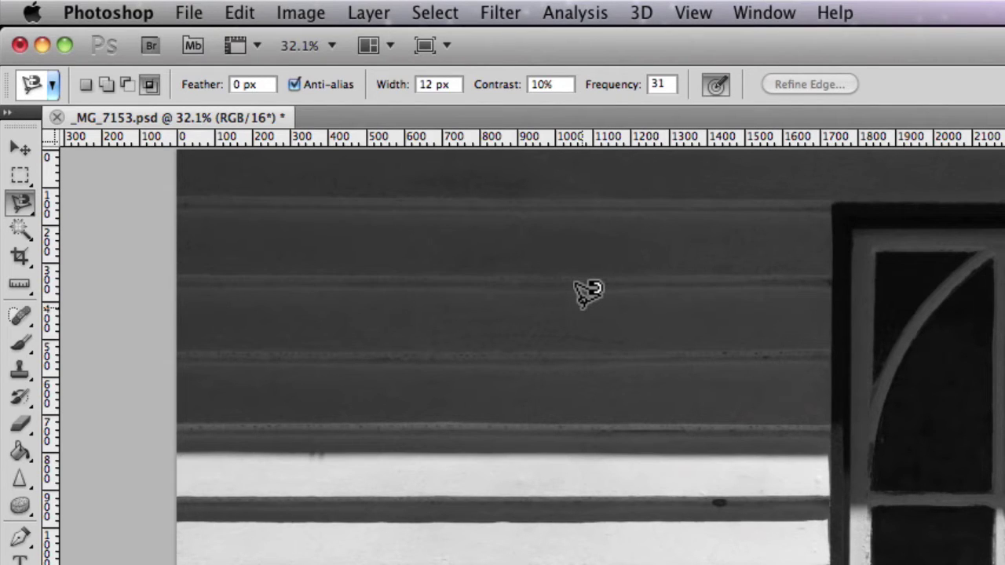
- Show the precise width cursor, widen the detection width, and anchor at the window's top-left corner
key(Caps_Lock)
key(bracketright)
key(bracketright)
key(bracketright)
key(bracketright)
key(bracketright)
key(bracketright)
key(bracketright)
key(bracketright)
key(bracketright)
key(bracketright)
key(bracketright)
key(bracketright)
key(bracketright)
key(bracketright)
key(bracketright)
key(bracketright)
key(bracketright)
key(bracketright)
key(bracketright)
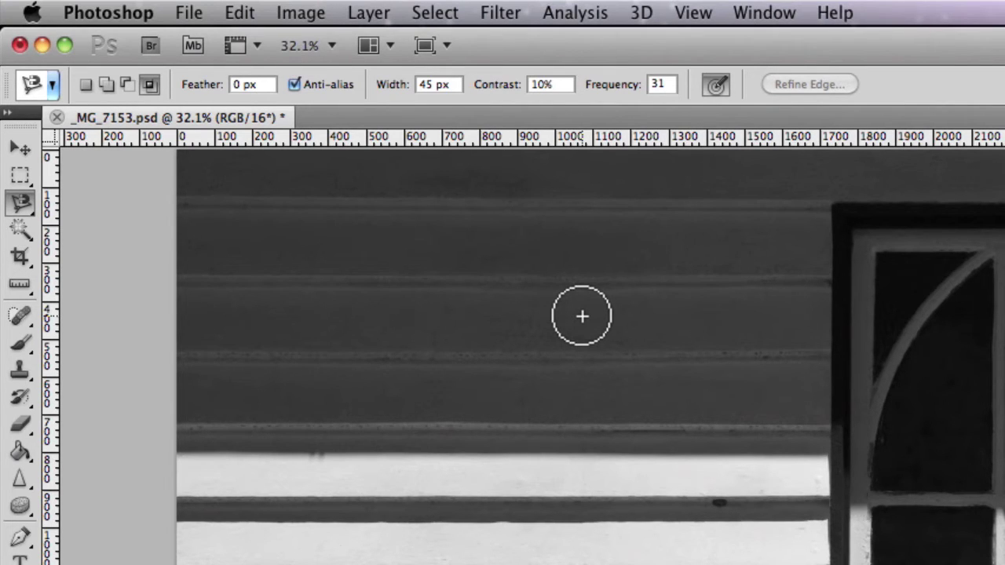
click(831, 205)
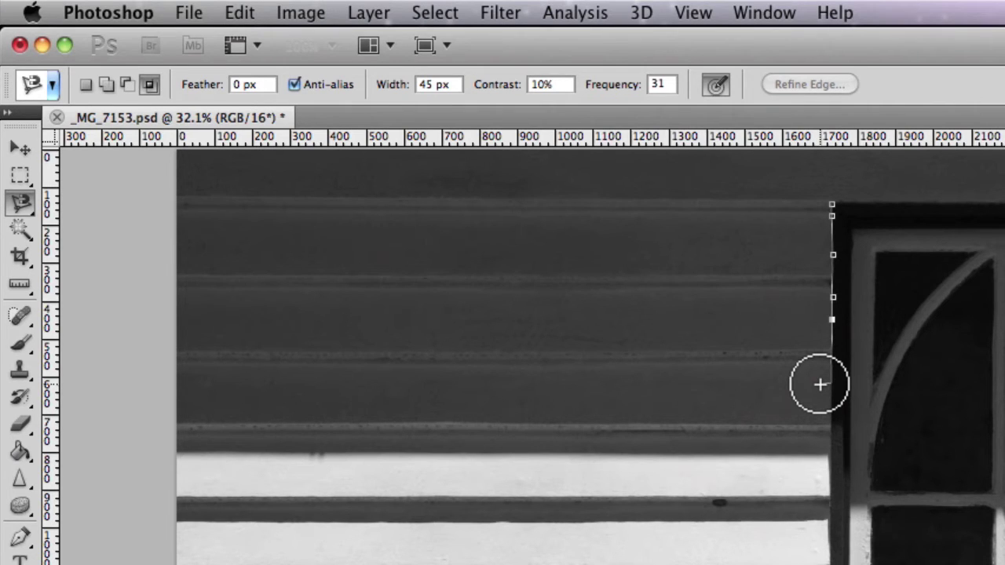
- Narrow the lasso width with [ while tracing down the left frame edge to the sill
key(bracketleft)
key(bracketleft)
key(bracketleft)
key(bracketleft)
key(bracketleft)
key(bracketleft)
key(bracketleft)
key(bracketleft)
key(bracketleft)
key(bracketleft)
key(bracketleft)
key(bracketleft)
key(bracketleft)
key(bracketleft)
key(bracketleft)
key(bracketleft)
key(bracketleft)
key(bracketleft)
key(bracketleft)
key(bracketleft)
key(bracketleft)
key(bracketleft)
key(bracketleft)
key(bracketleft)
key(bracketleft)
key(bracketleft)
key(bracketleft)
key(bracketleft)
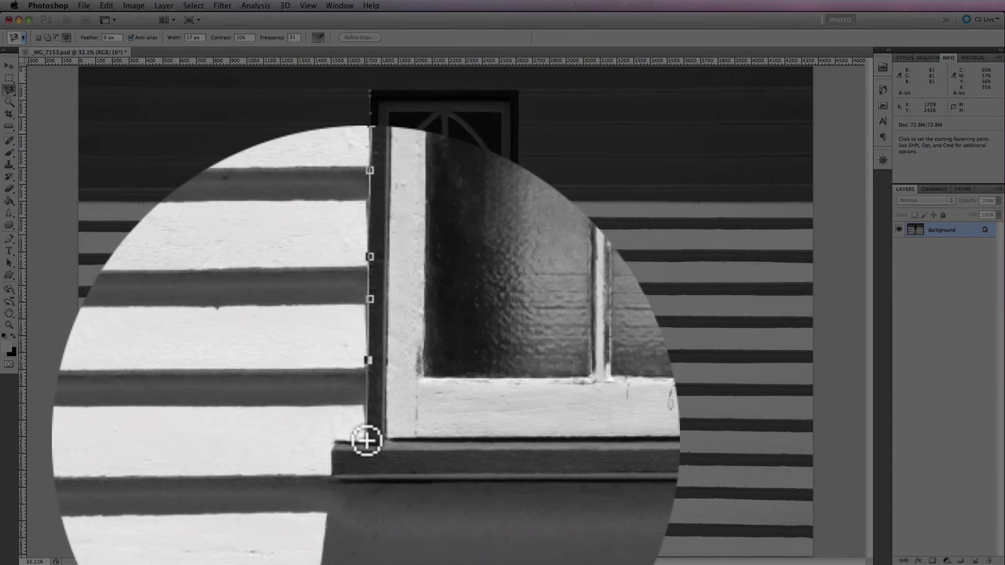
- Pin points along the sill and up the right frame edge, then close the window selection
click(366, 441)
click(356, 441)
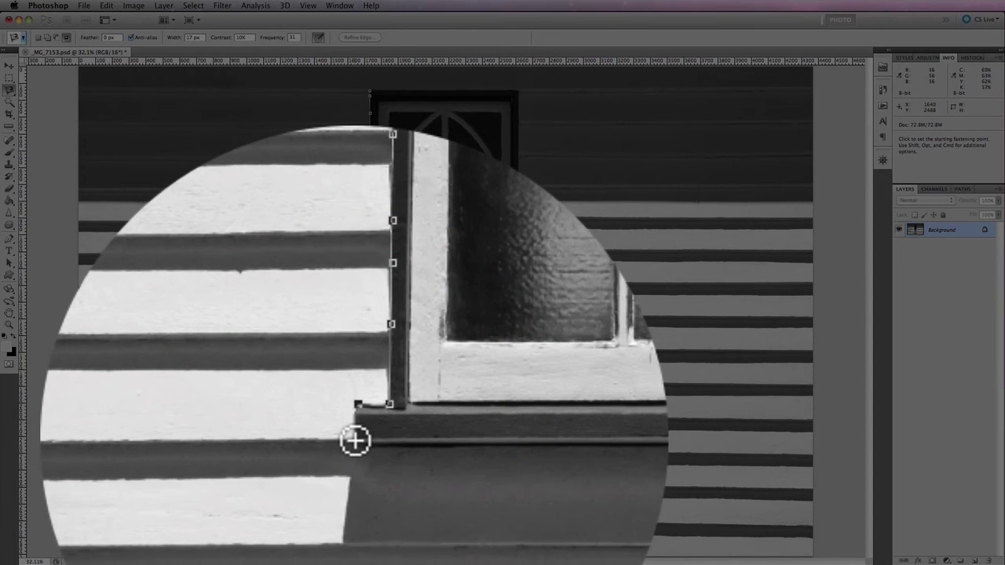
click(355, 440)
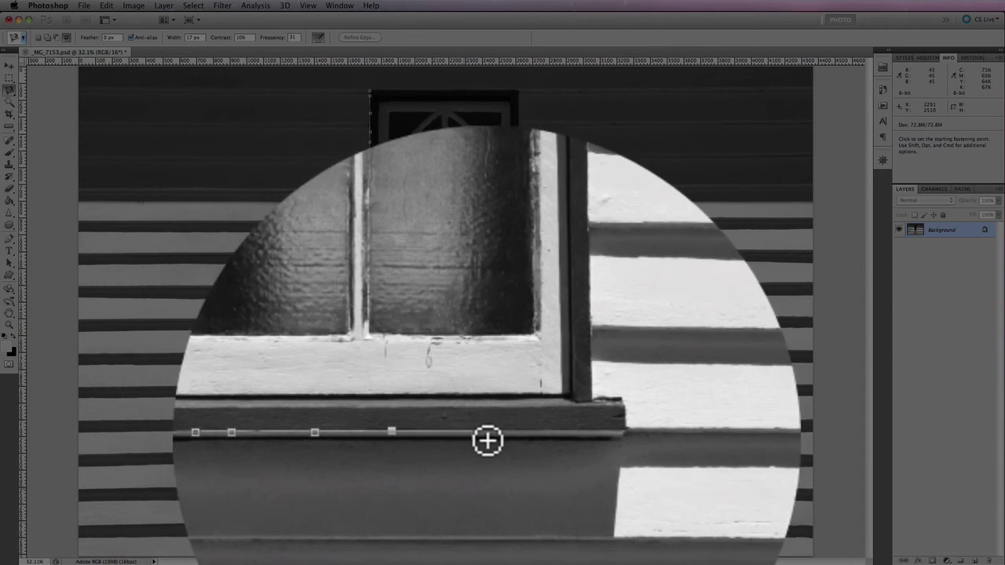
click(533, 440)
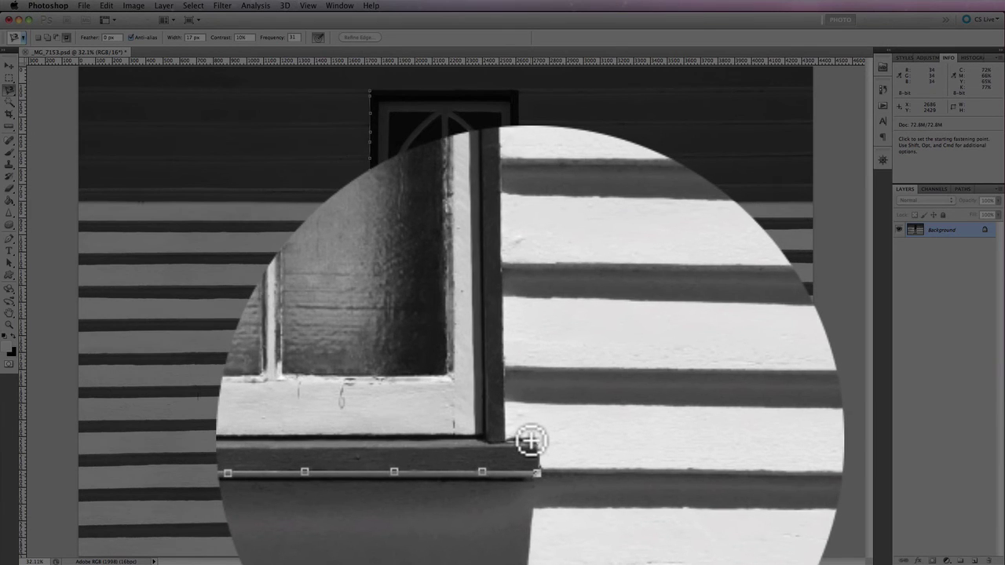
click(533, 440)
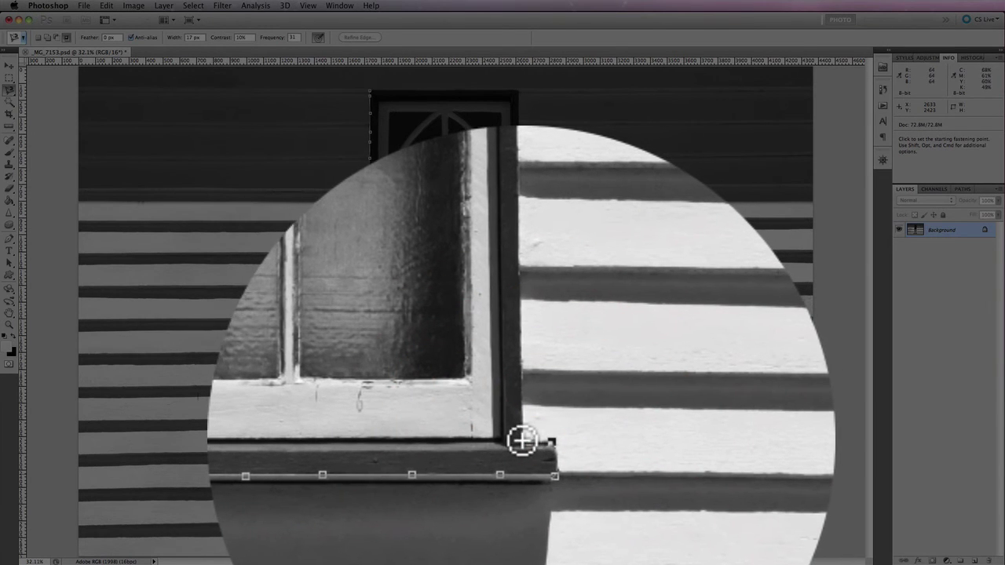
click(522, 440)
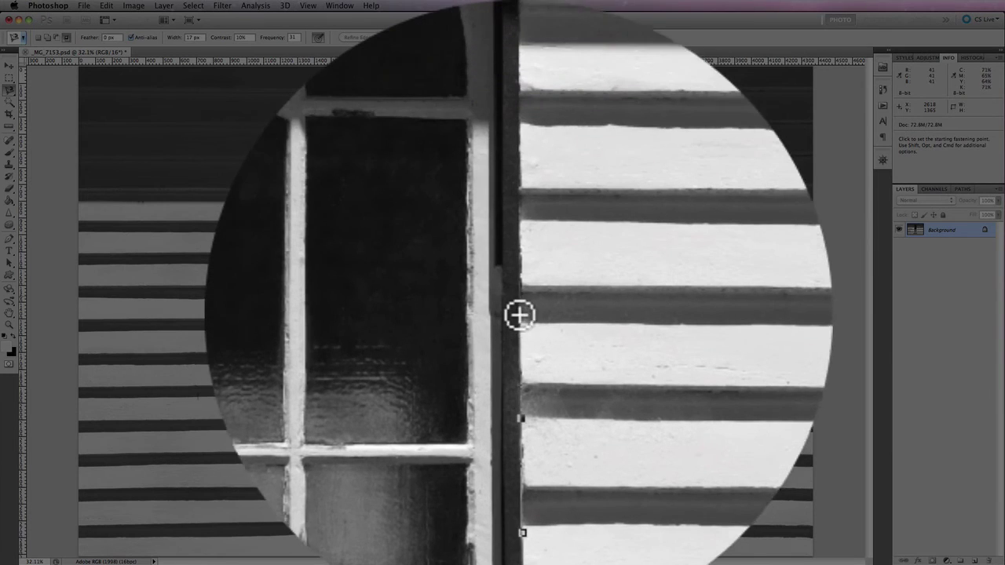
click(520, 315)
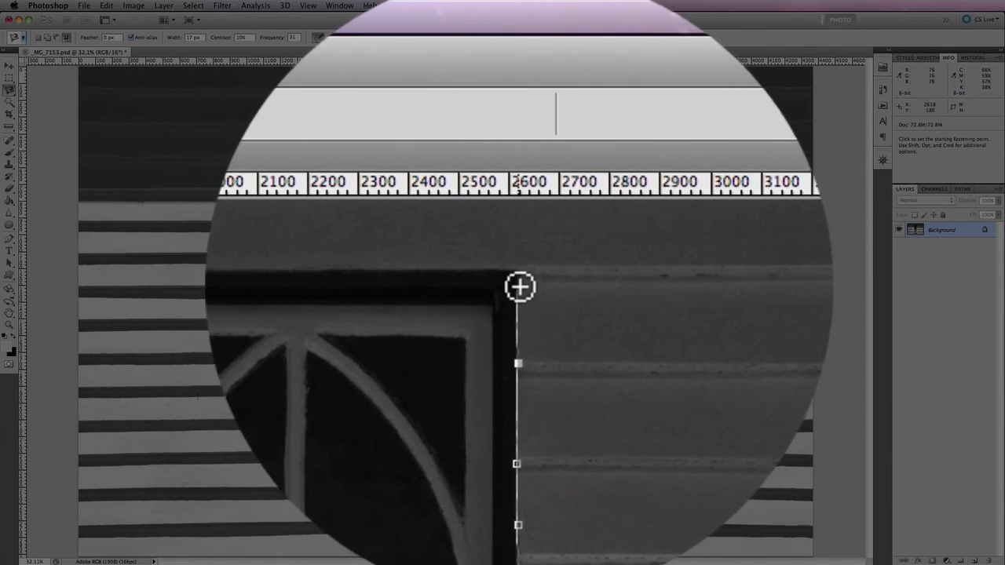
click(519, 273)
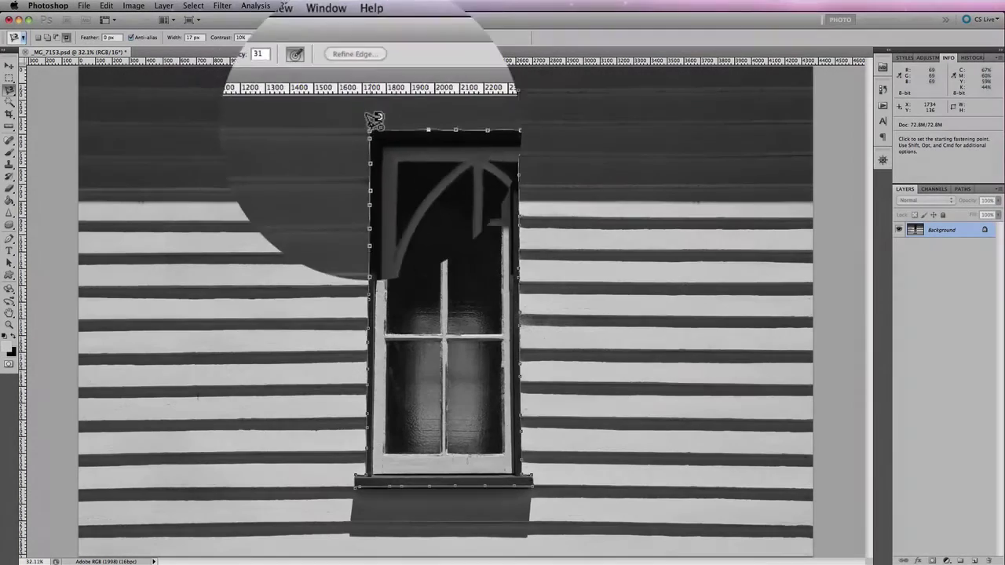
click(370, 91)
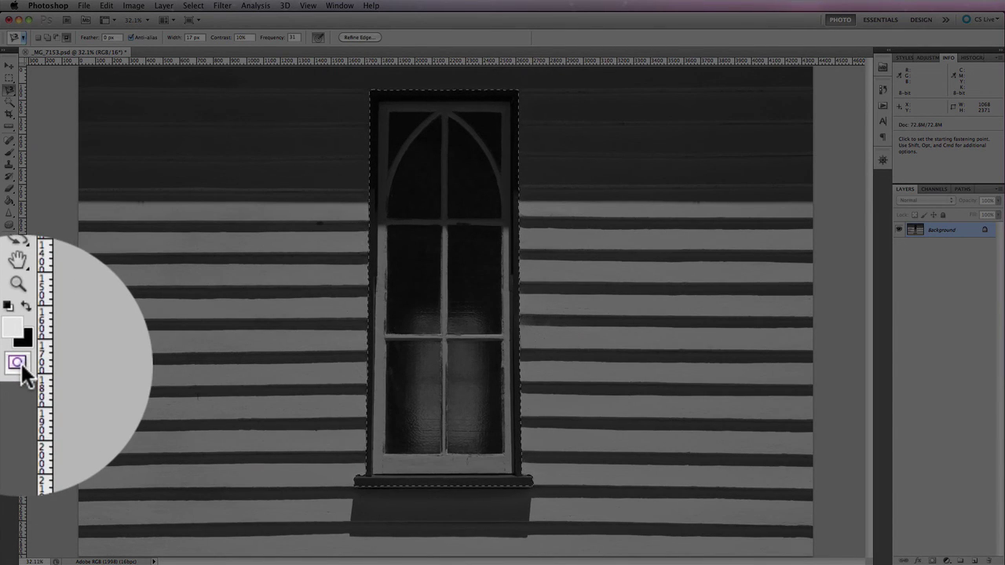
- Enter Quick Mask, then revert in History to the final Magnetic Lasso state
click(20, 361)
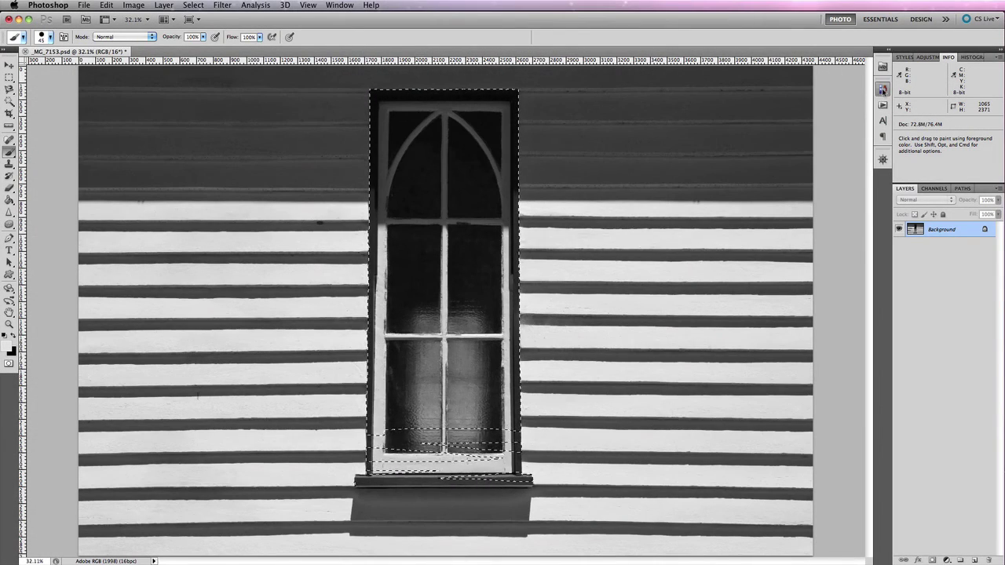
click(883, 91)
click(821, 156)
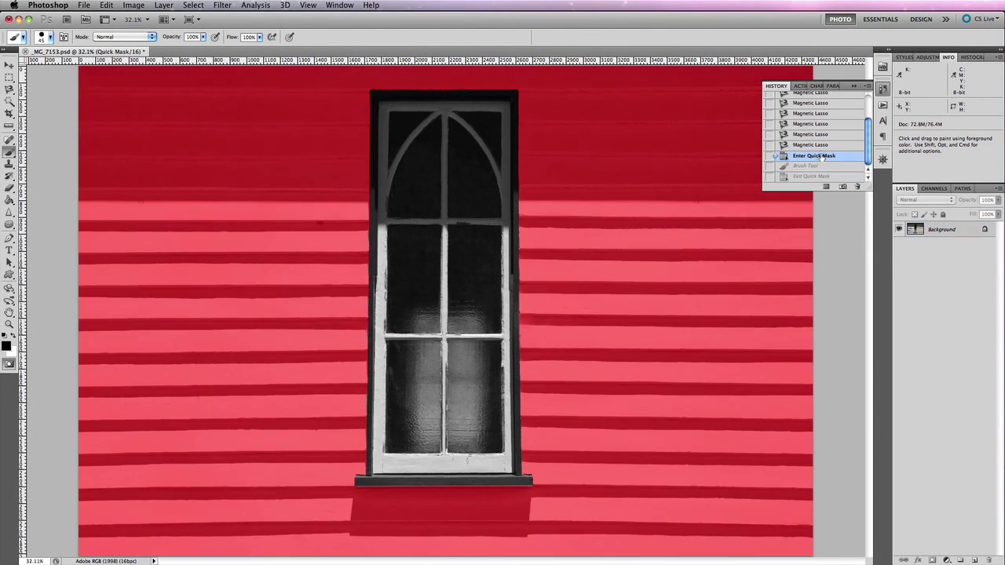
click(817, 146)
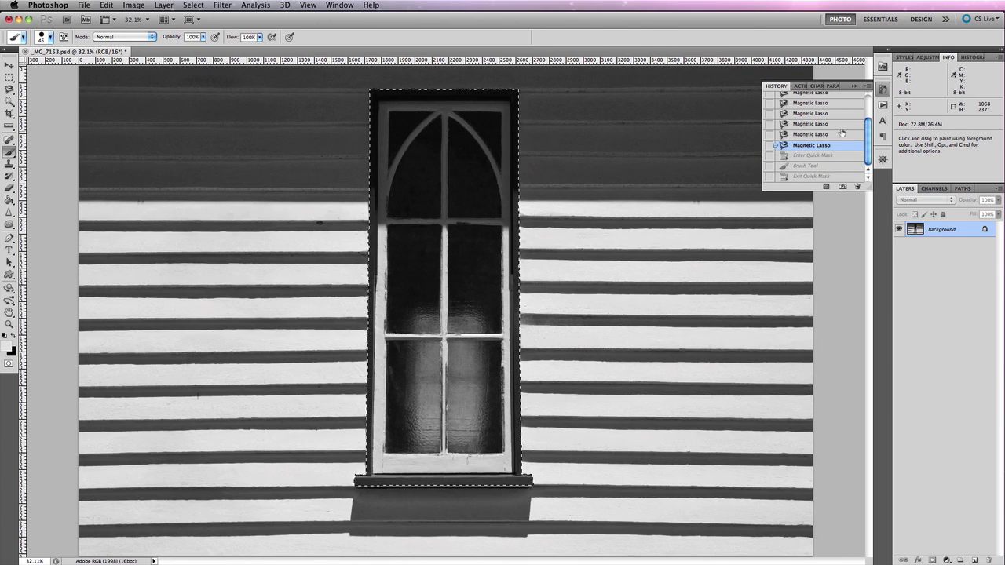
- Create the Curves 1 adjustment layer via Layer > New Adjustment Layer, masked to the window
click(854, 85)
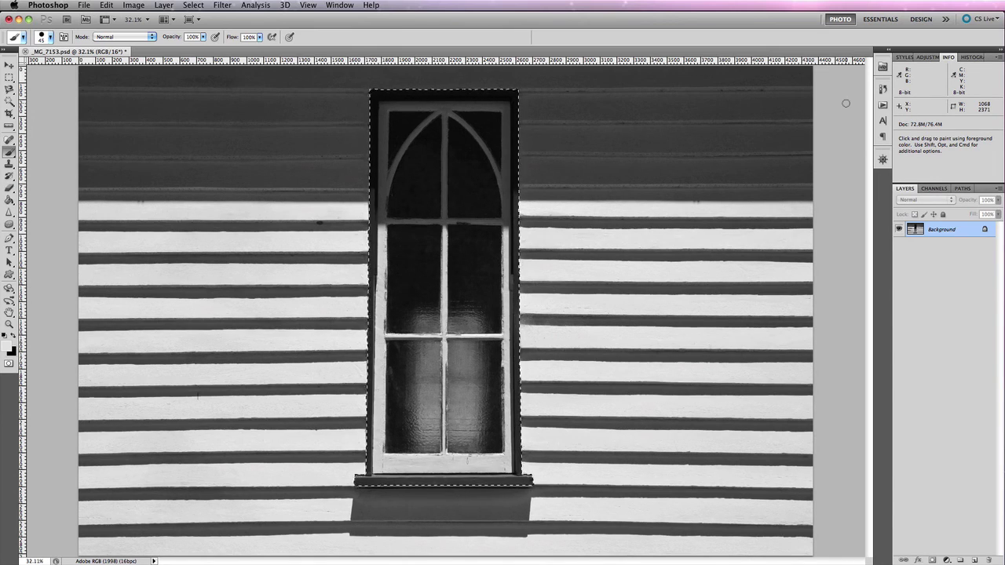
click(167, 5)
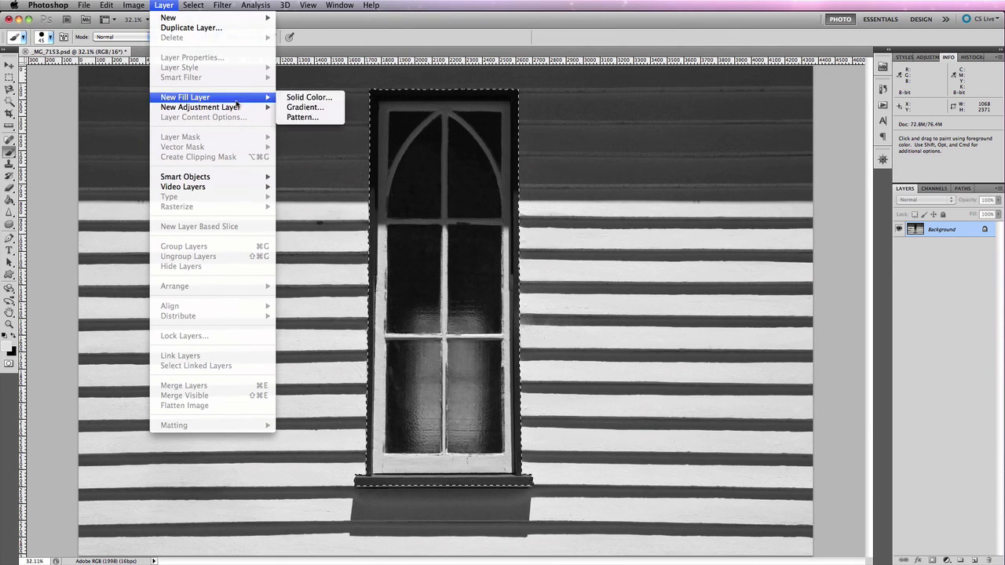
mouse_move(201, 107)
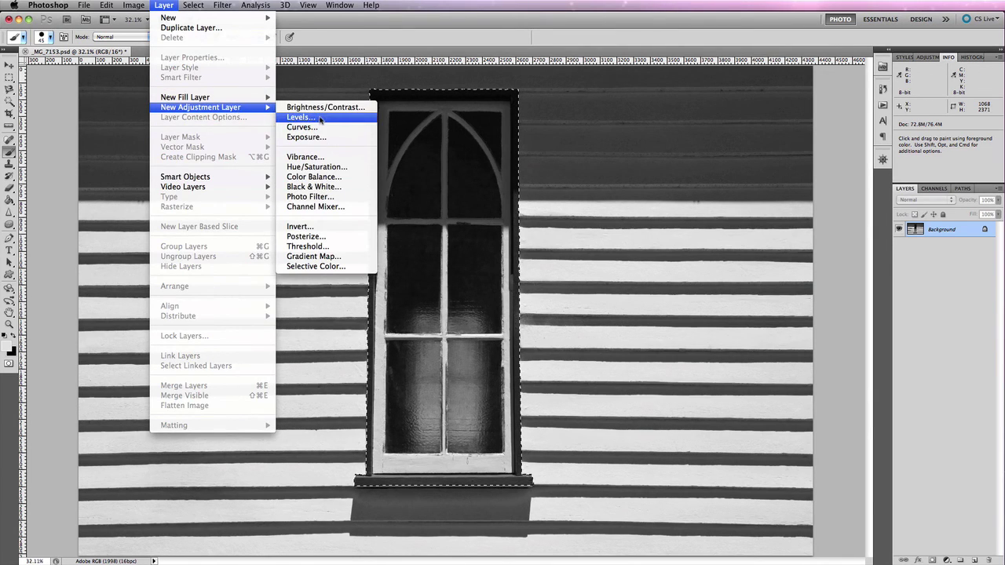
click(322, 127)
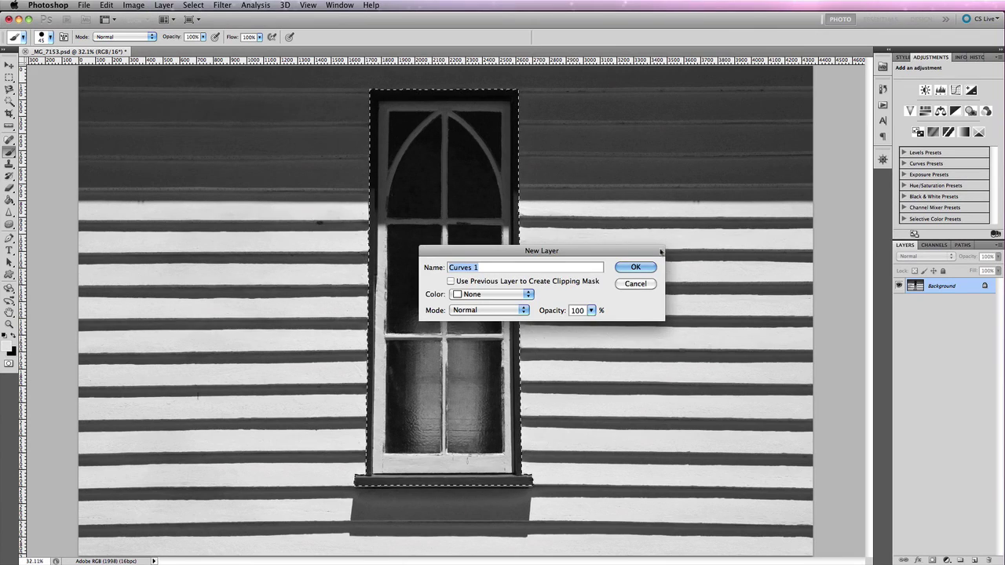
click(643, 269)
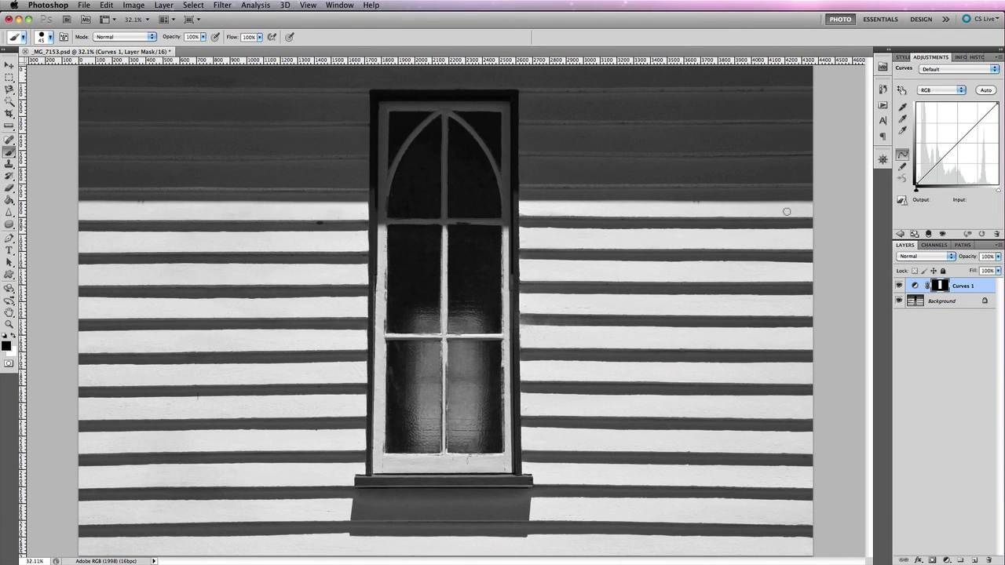